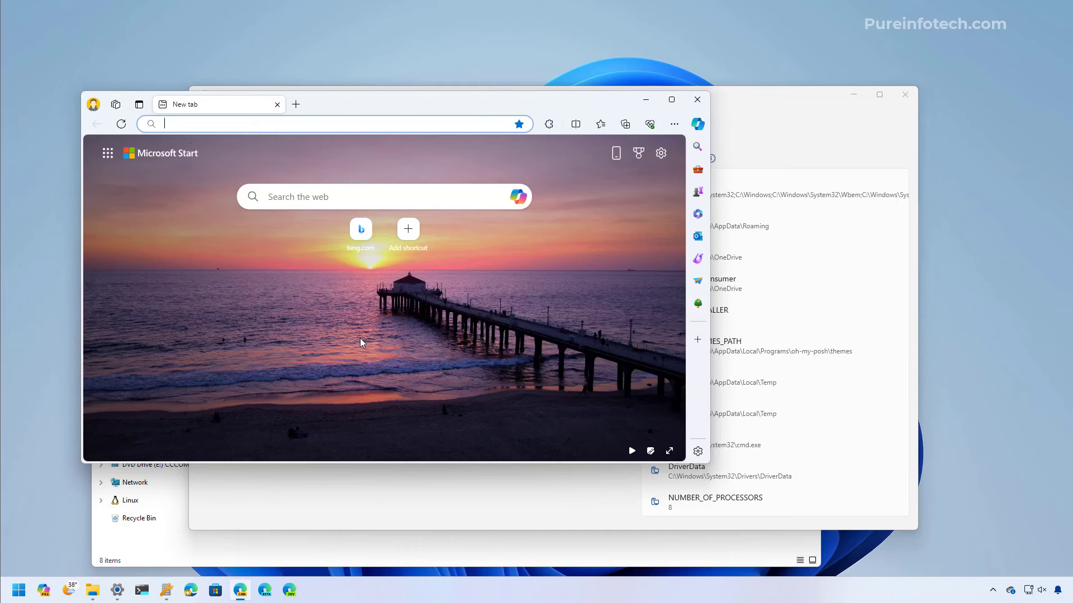
Restore the 'Group | Environment Variables and 1 other' snap group and move the Edge window aside
mouse_move(674, 100)
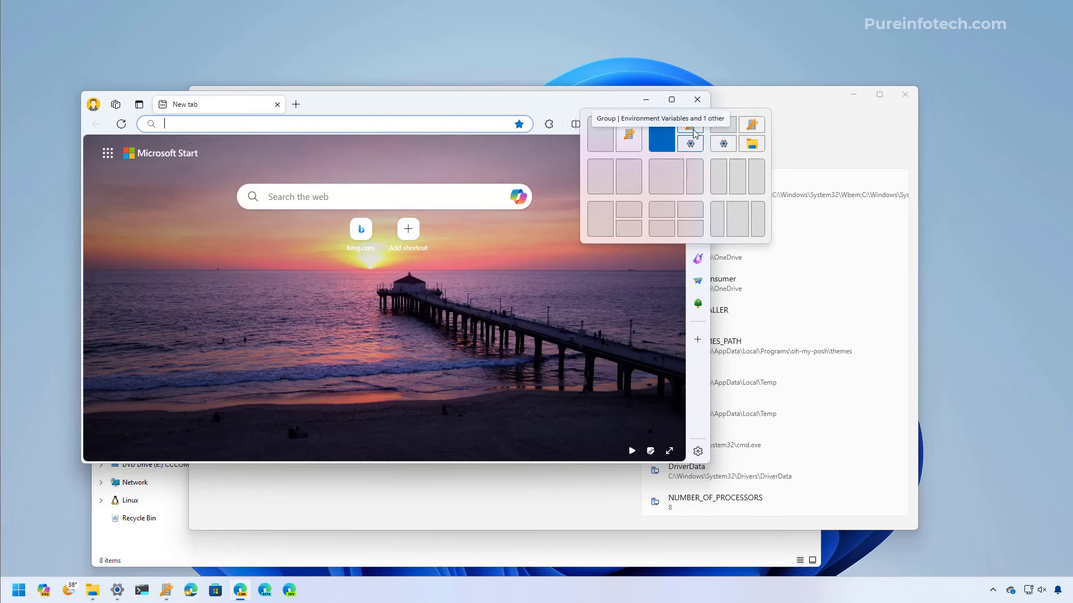
click(668, 144)
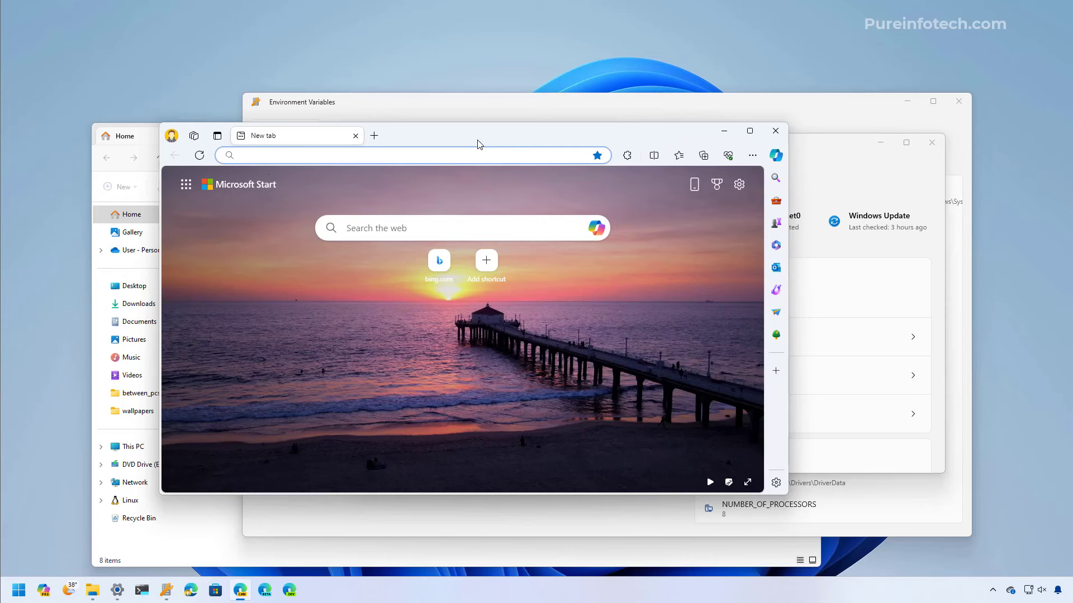
drag(477, 144, 317, 44)
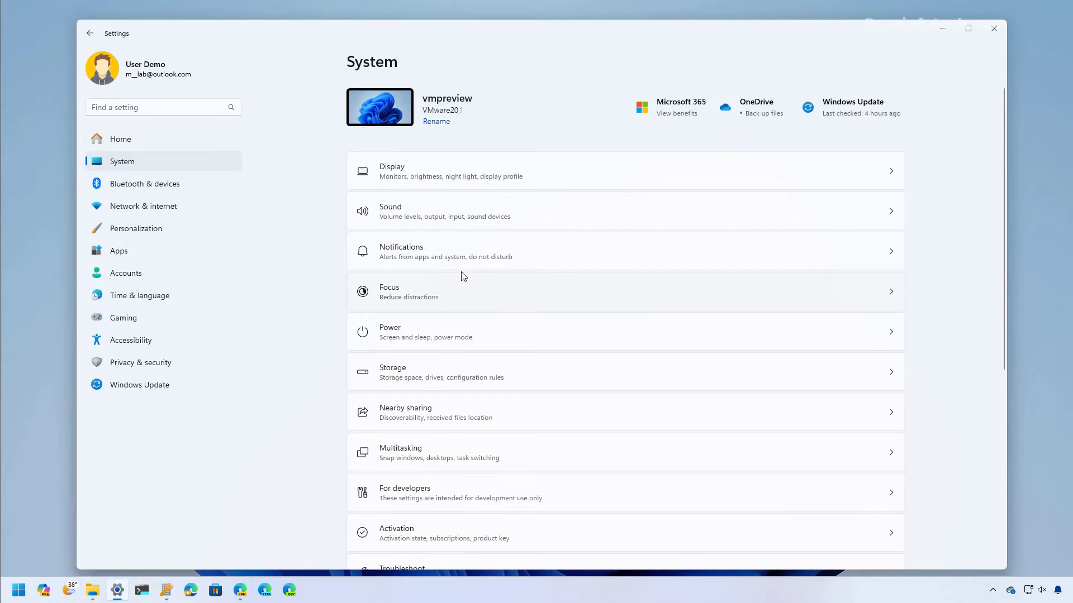
Open Recovery, bring up the Fix problems using Windows Update repair prompt, then dismiss it
scroll(463, 276, down, 5)
click(445, 320)
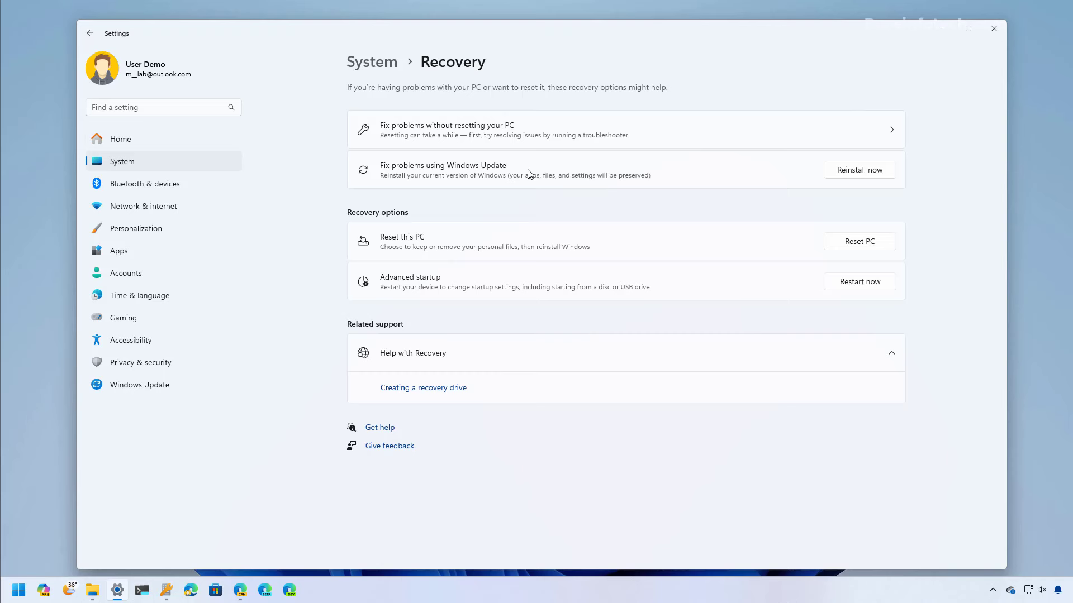
click(859, 171)
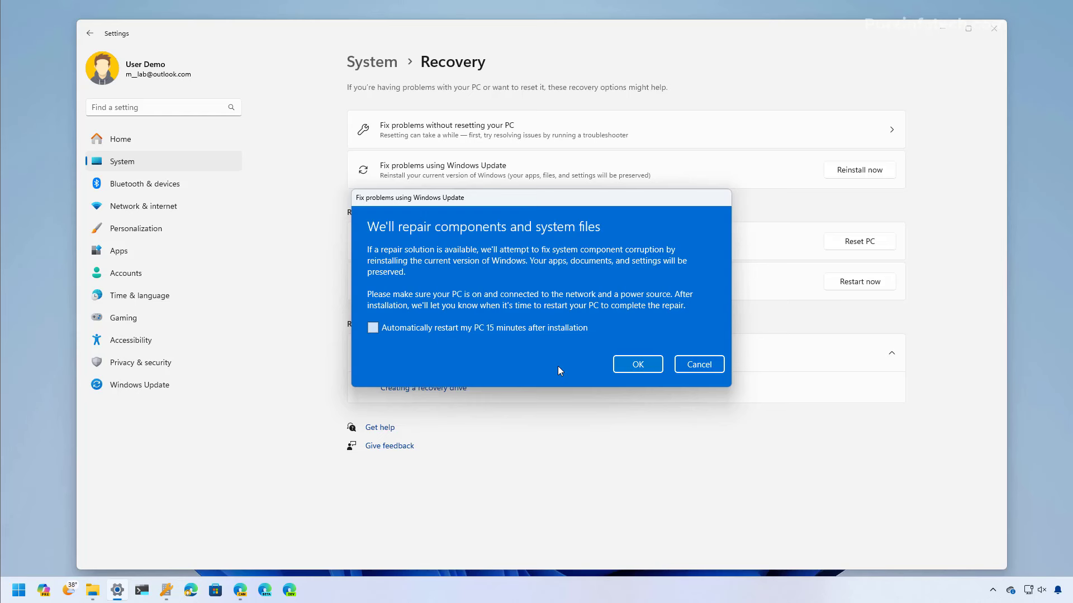
key(Escape)
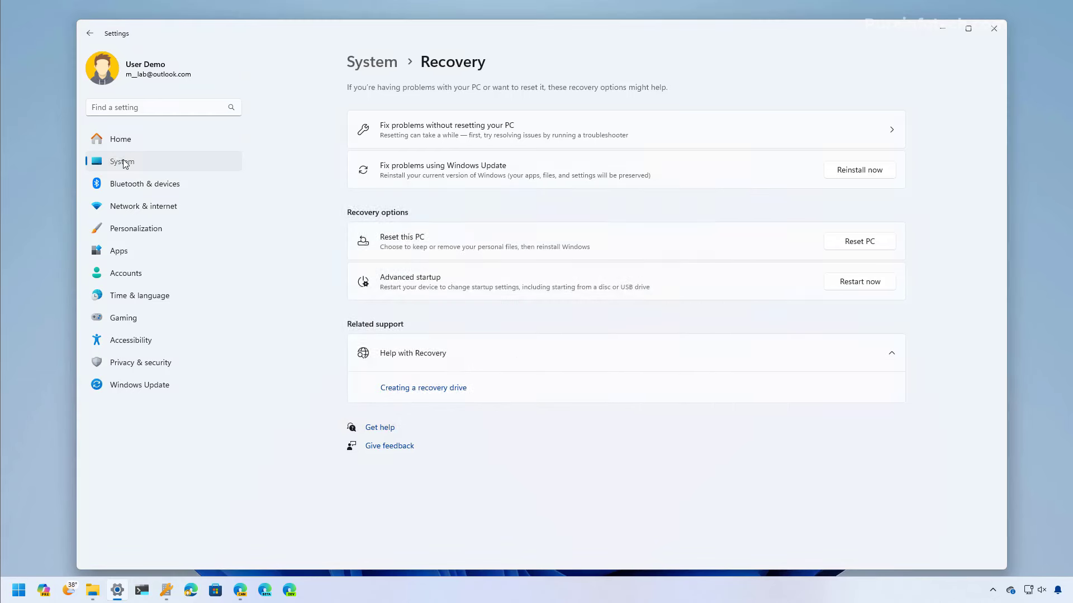
Open Nearby sharing from System and cancel the Rename dialog without changing the name
key(alt+Left)
scroll(528, 323, down, 3)
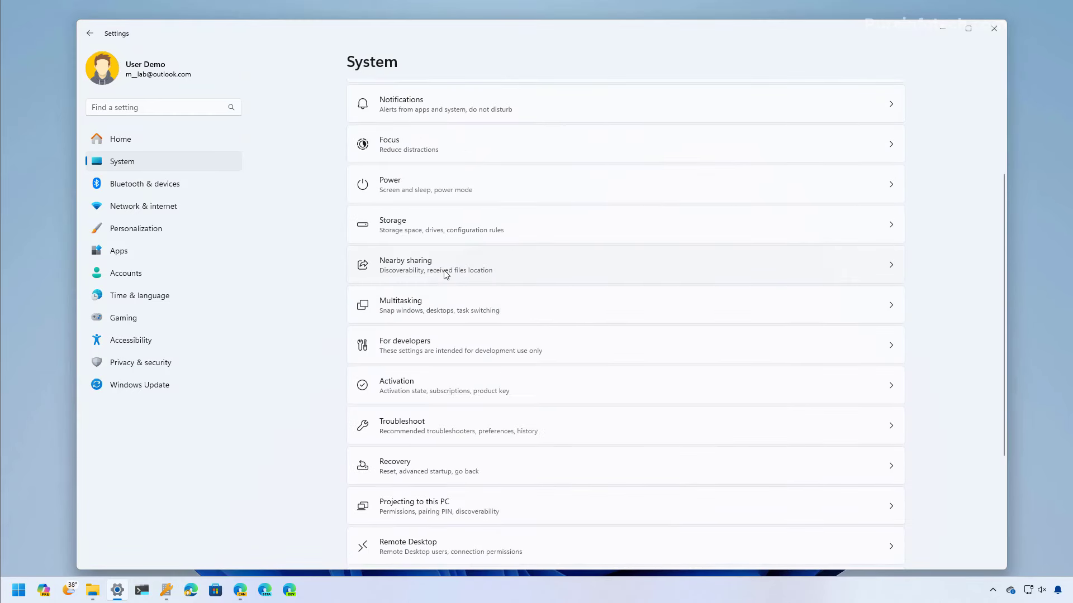
click(445, 274)
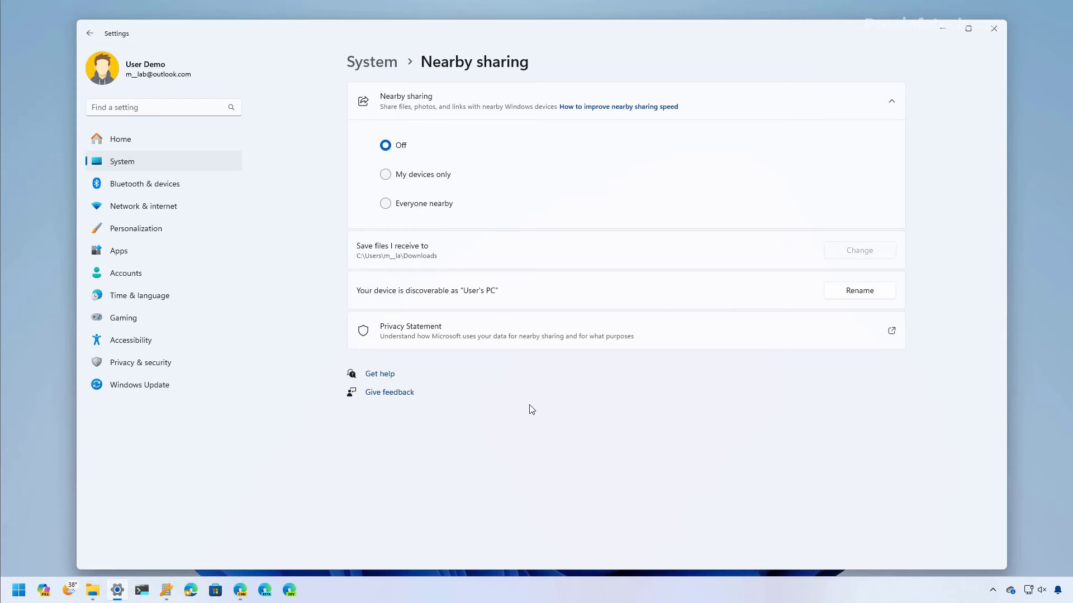
click(860, 291)
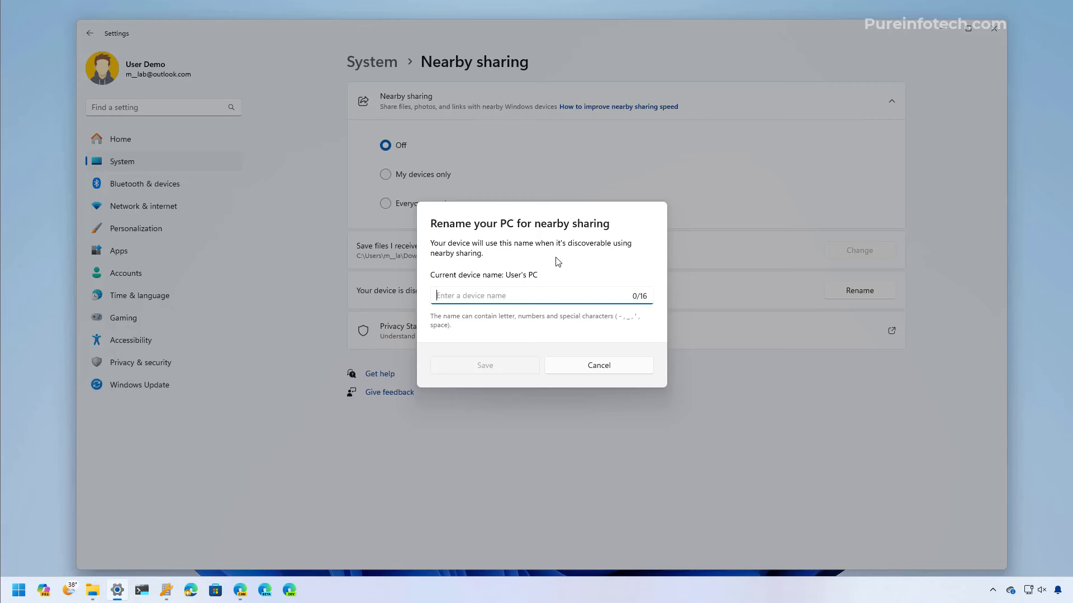
click(574, 365)
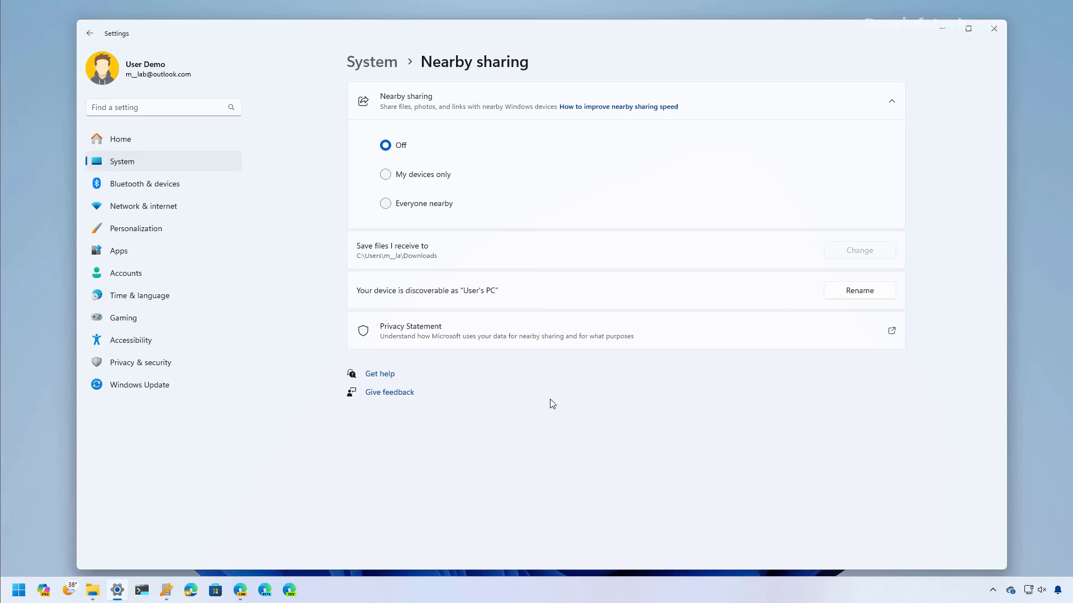
Bring the New folder window forward and choose Share for wallpaper.jpg
click(92, 590)
right_click(302, 244)
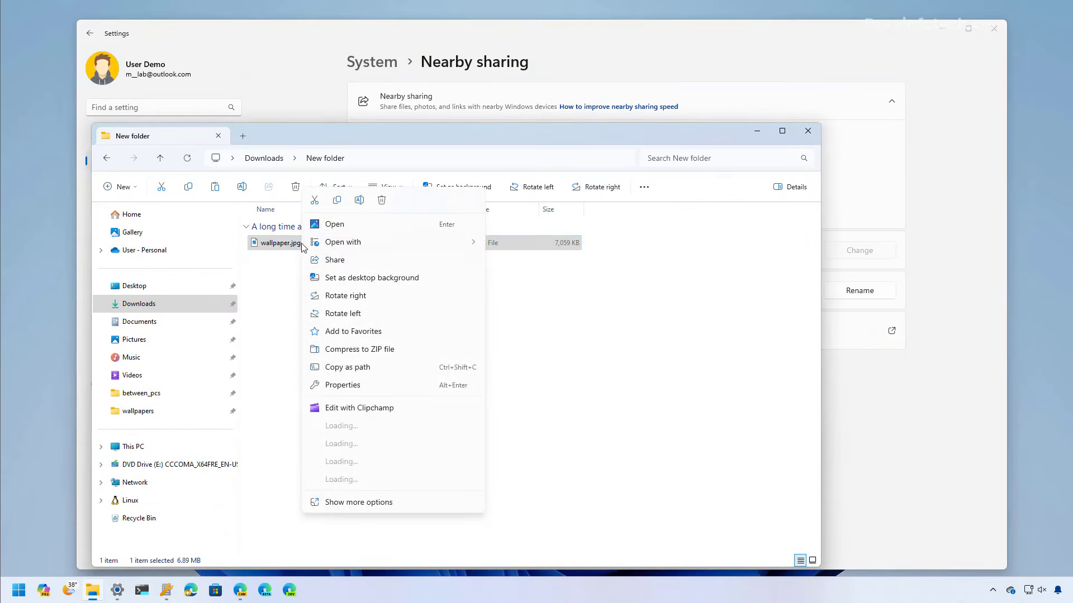
click(335, 260)
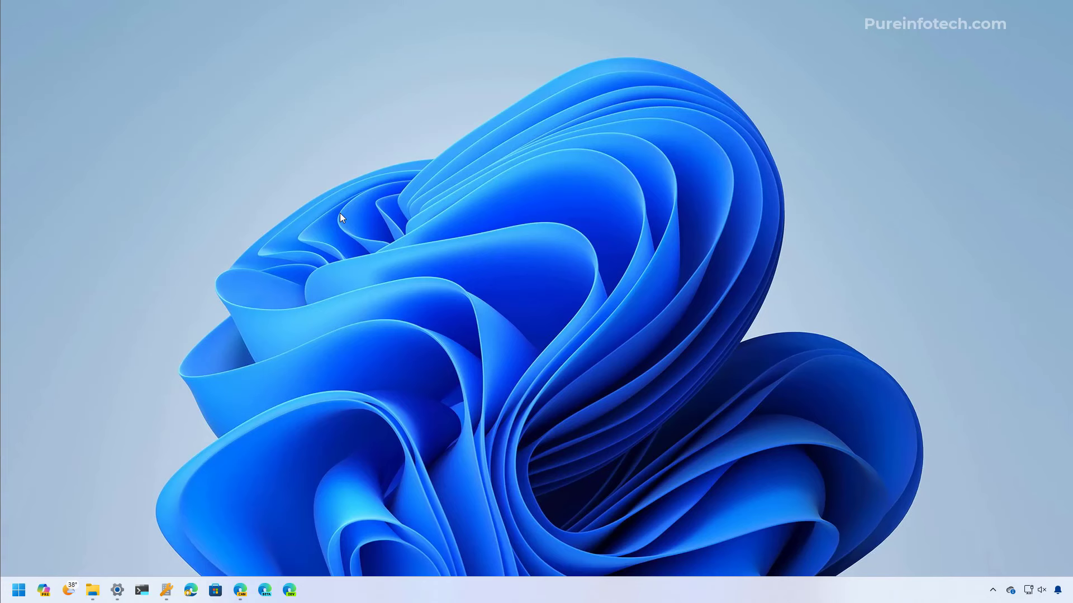
Switch off the Microsoft Start feed under Show or hide feeds, confirm, and reopen Widgets
key(super+w)
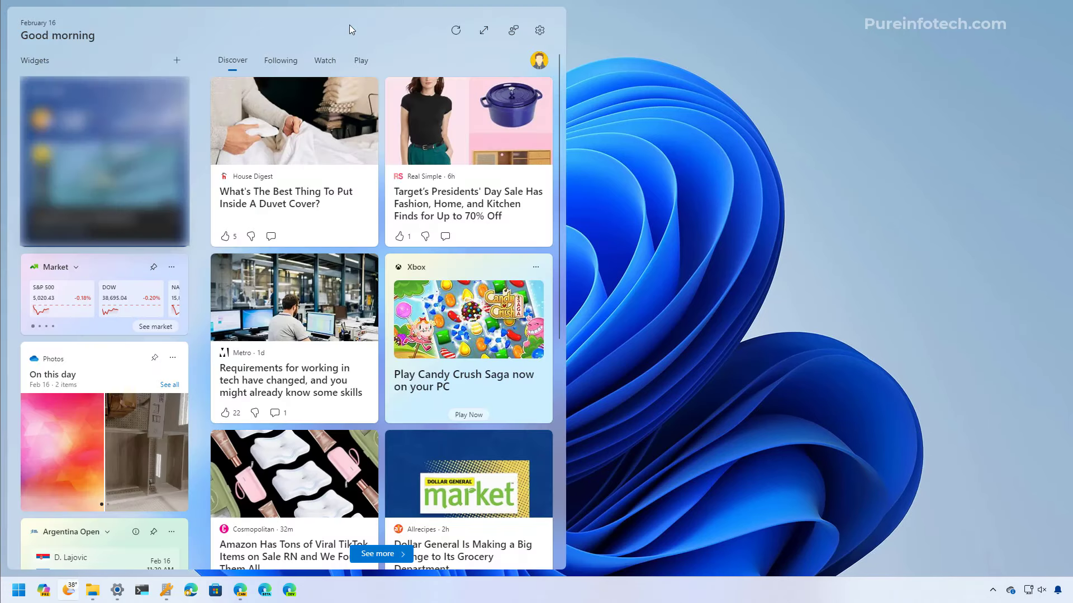
click(539, 31)
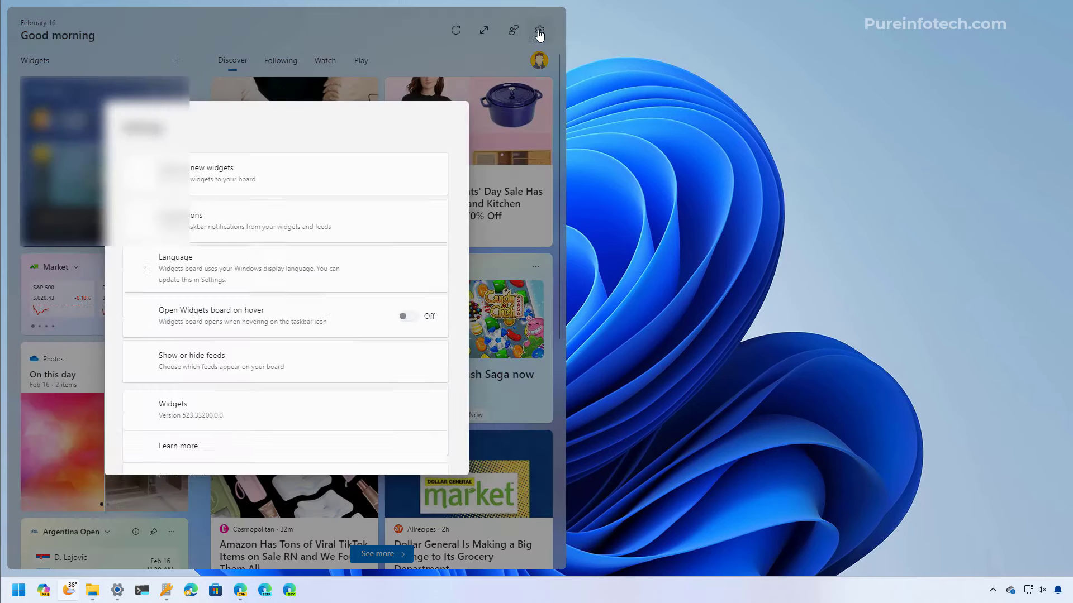
scroll(192, 294, down, 3)
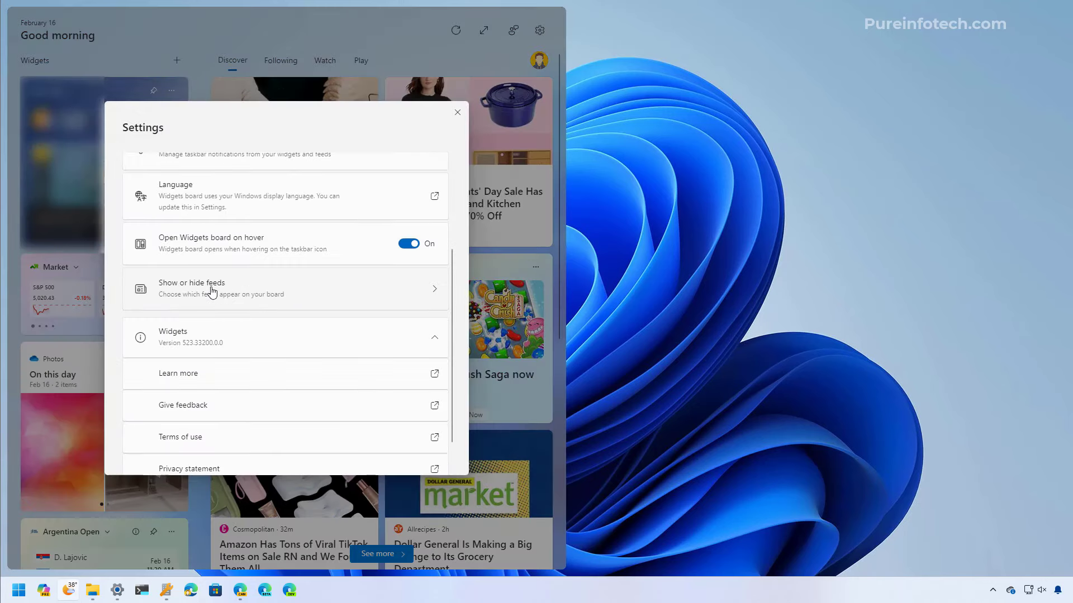
click(212, 291)
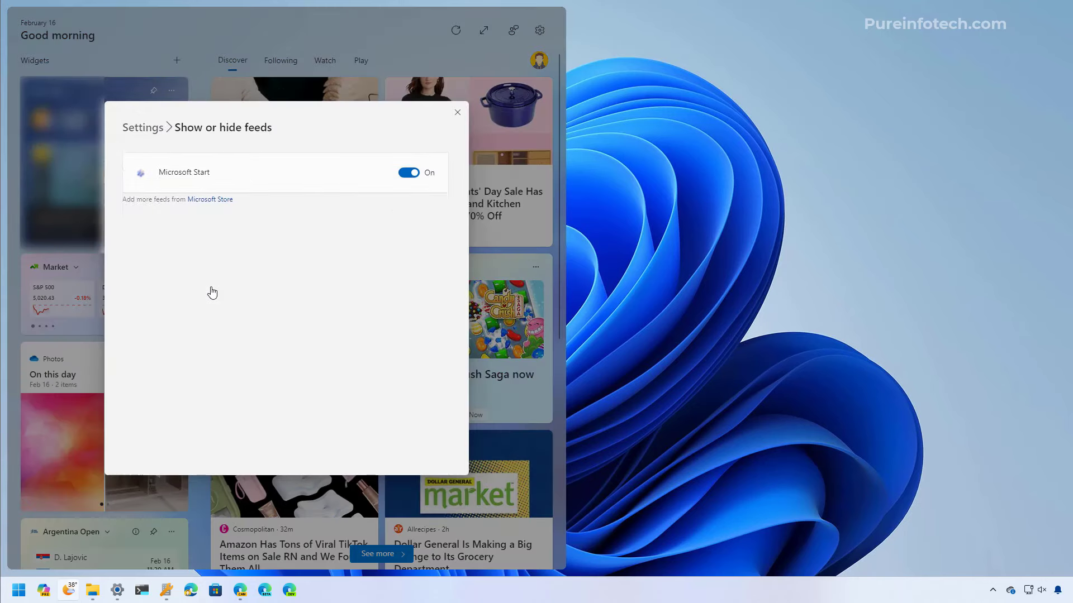
click(411, 174)
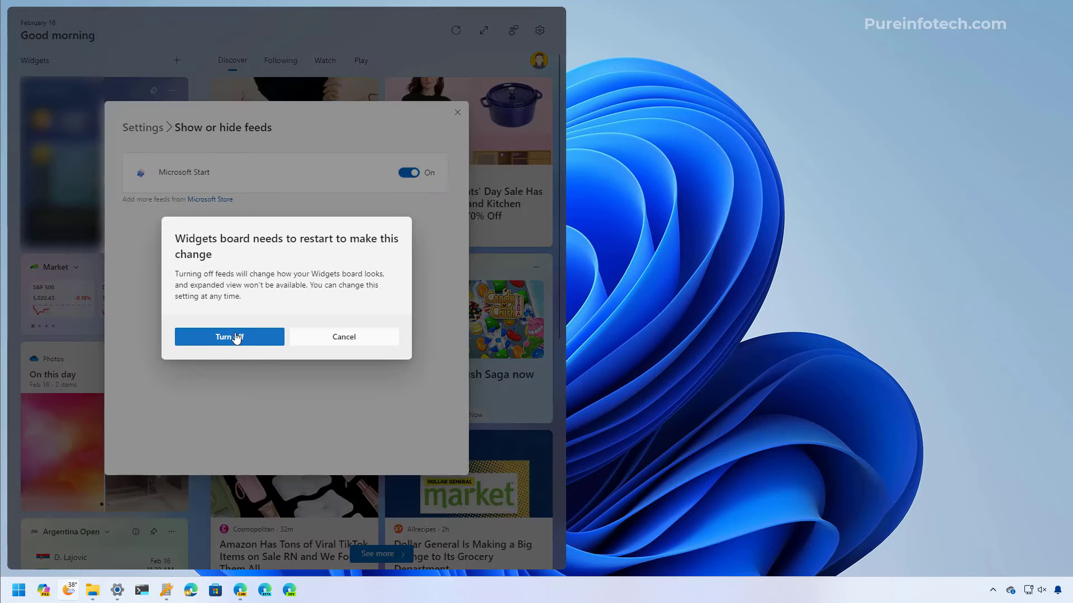
click(235, 337)
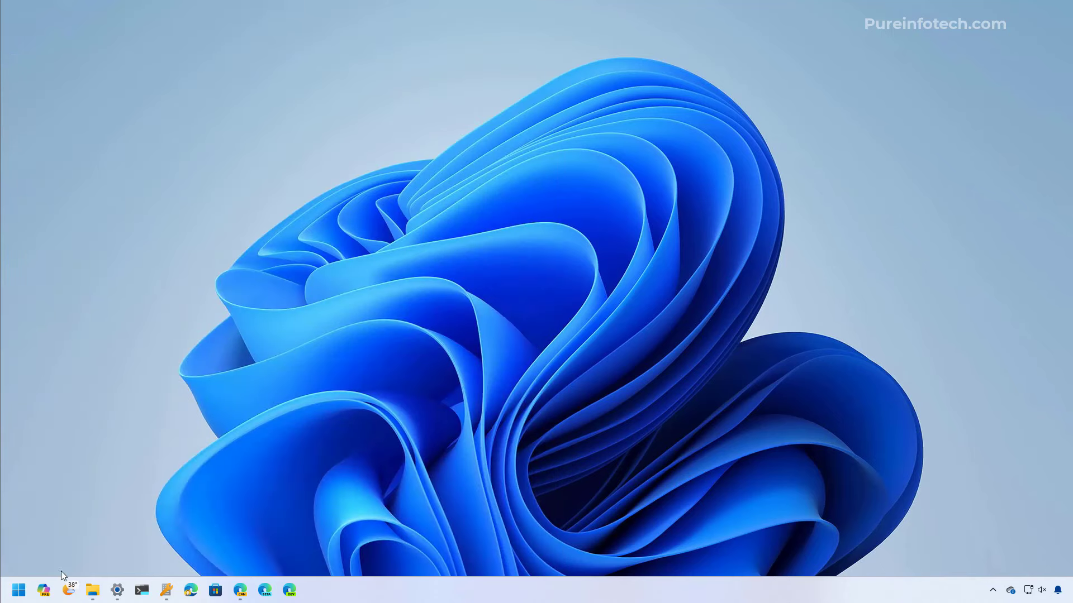
click(68, 590)
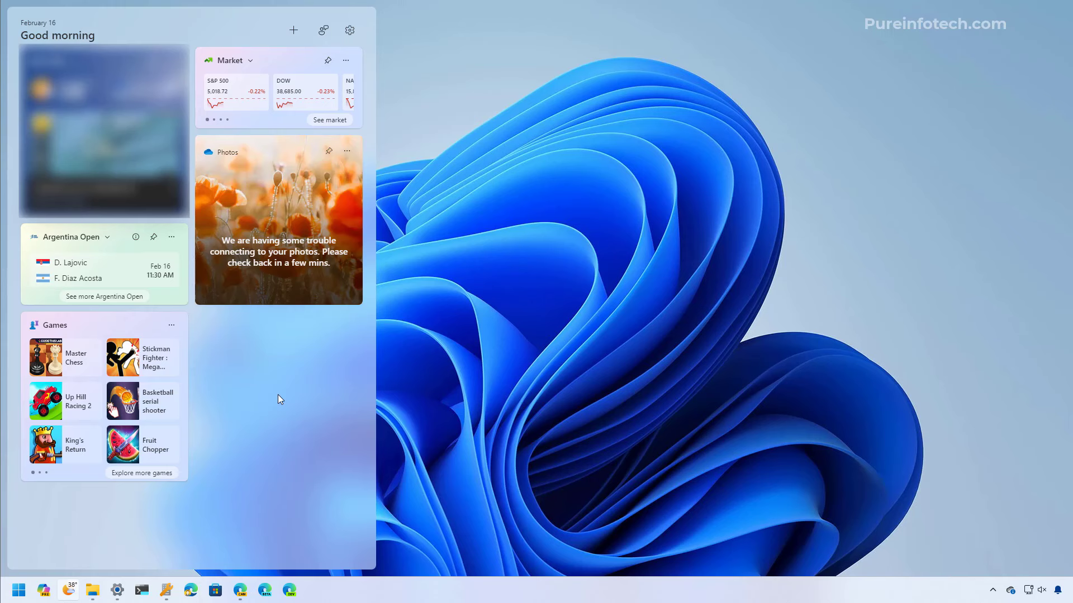
Open the Widgets settings Notifications page showing taskbar badges and announcements On
click(349, 31)
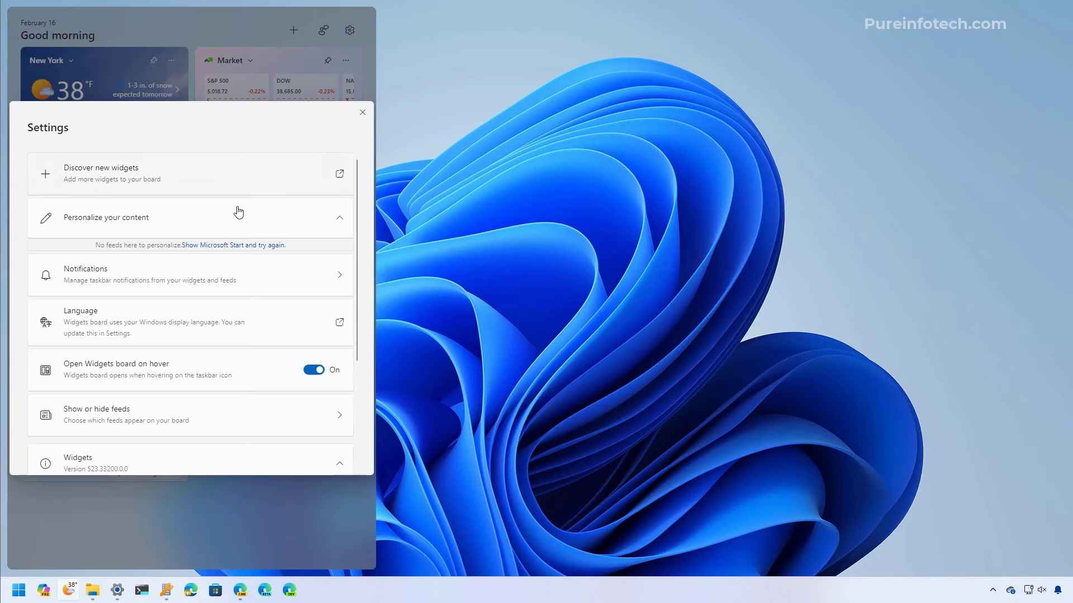
click(155, 282)
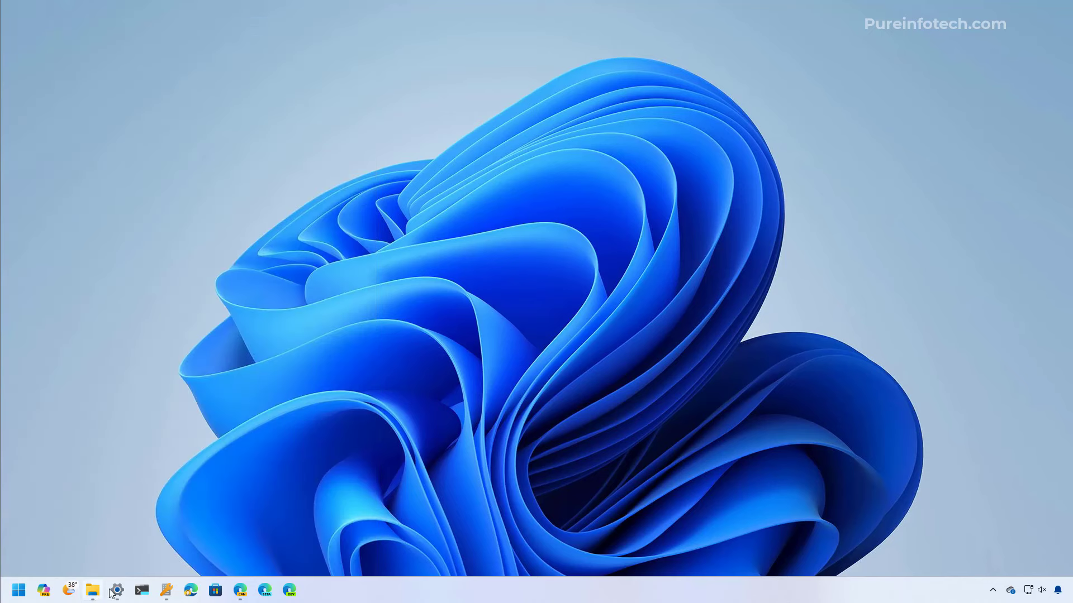
Switch Voice access On in Speech settings and open the voice access bar's help menu
click(117, 590)
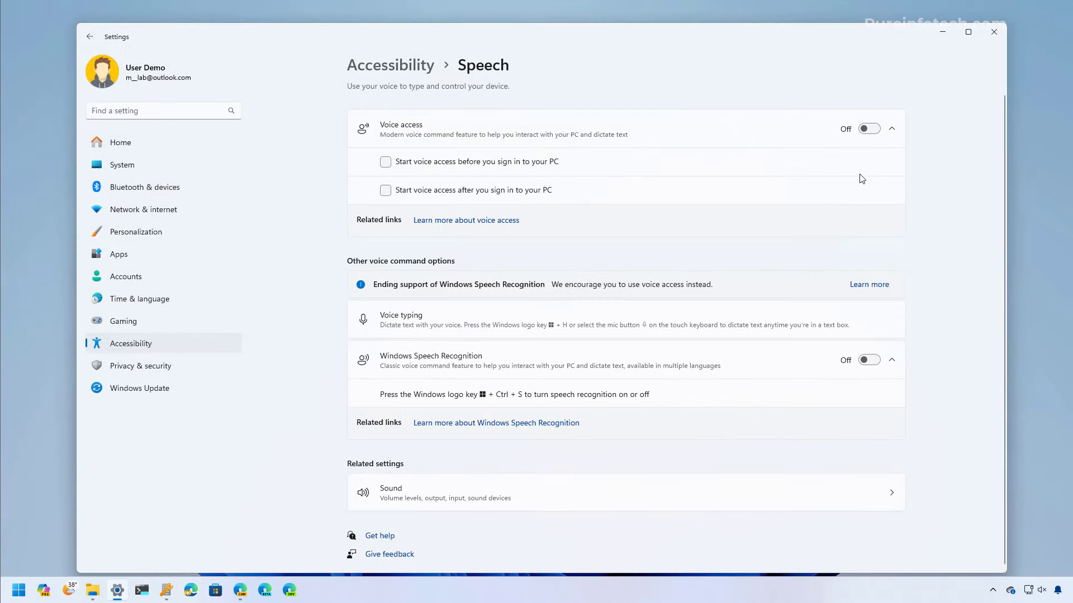
click(868, 129)
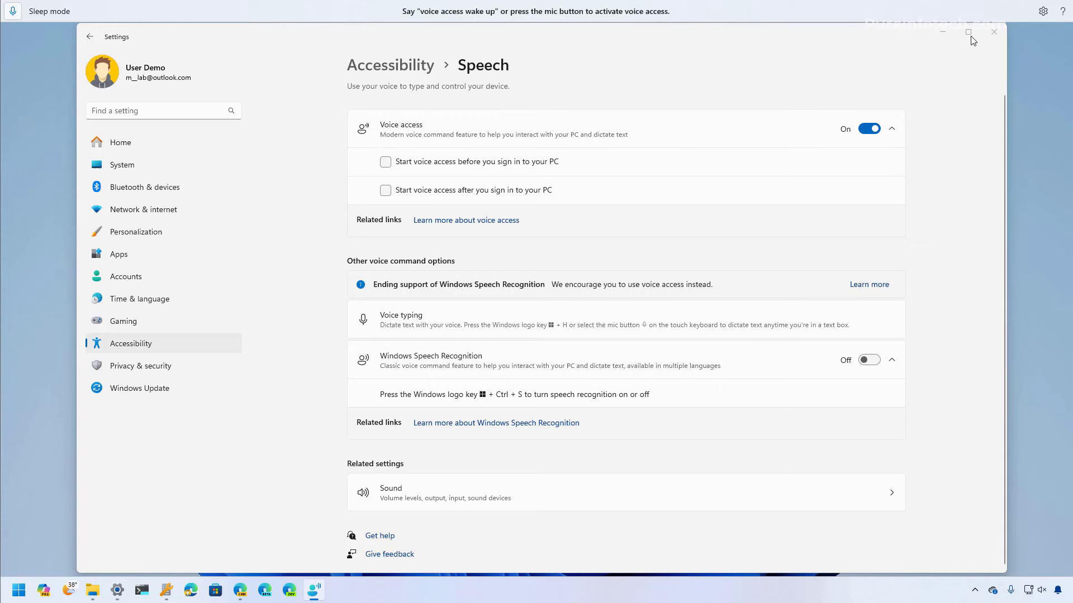
click(1062, 11)
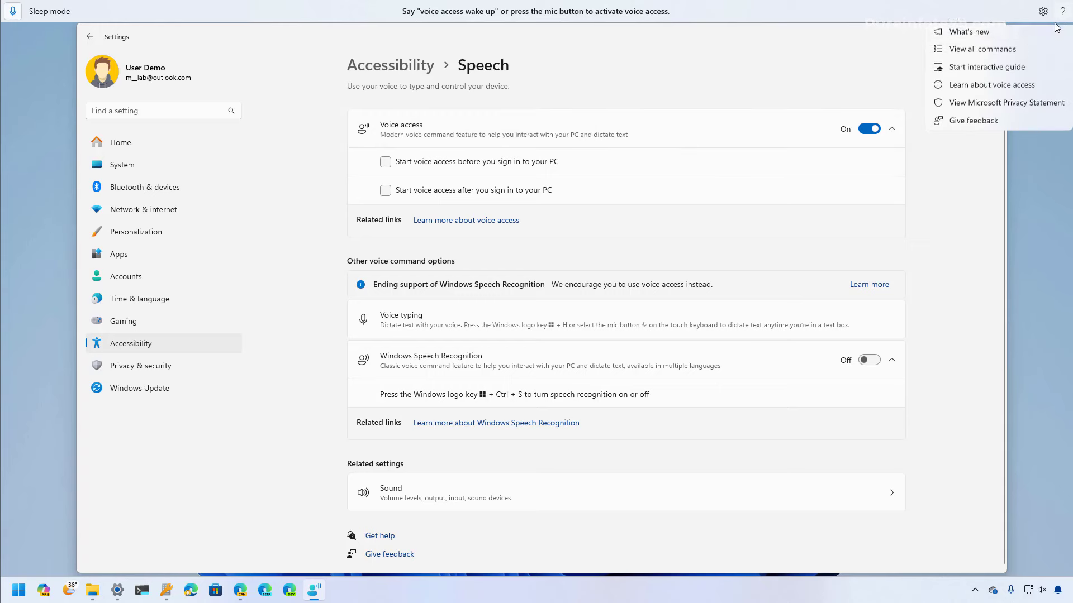
Go to the Voice shortcuts page from View all commands and start a new shortcut
click(1012, 54)
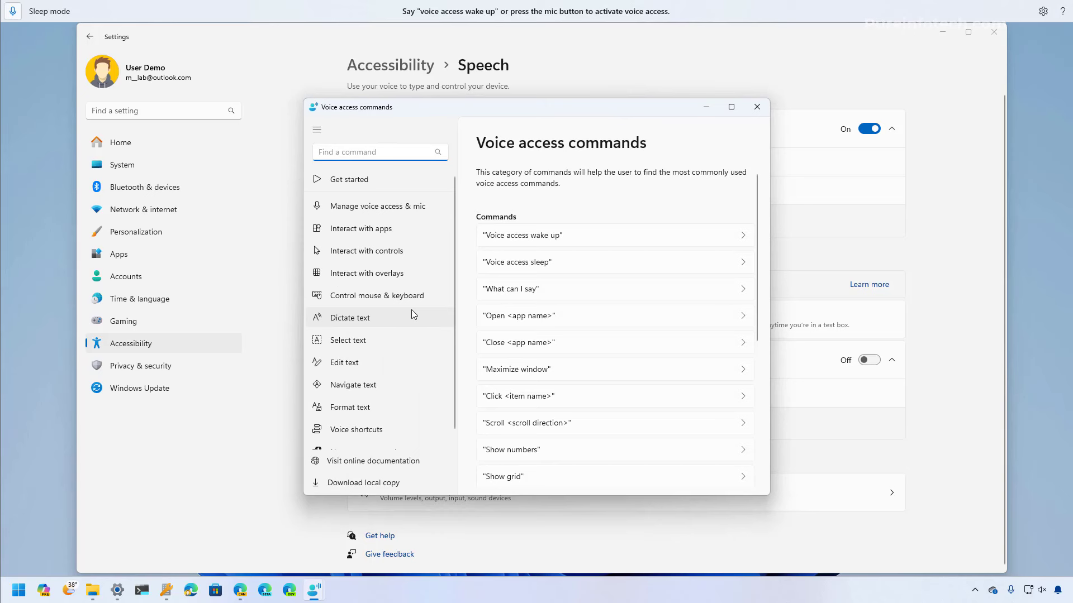
scroll(411, 309, down, 1)
click(355, 417)
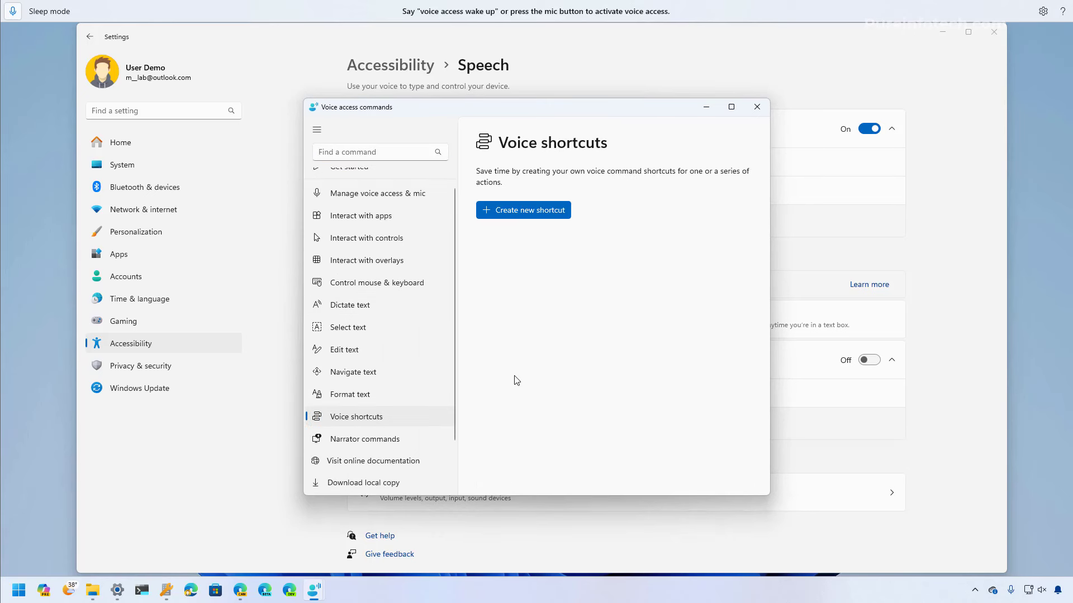
click(532, 215)
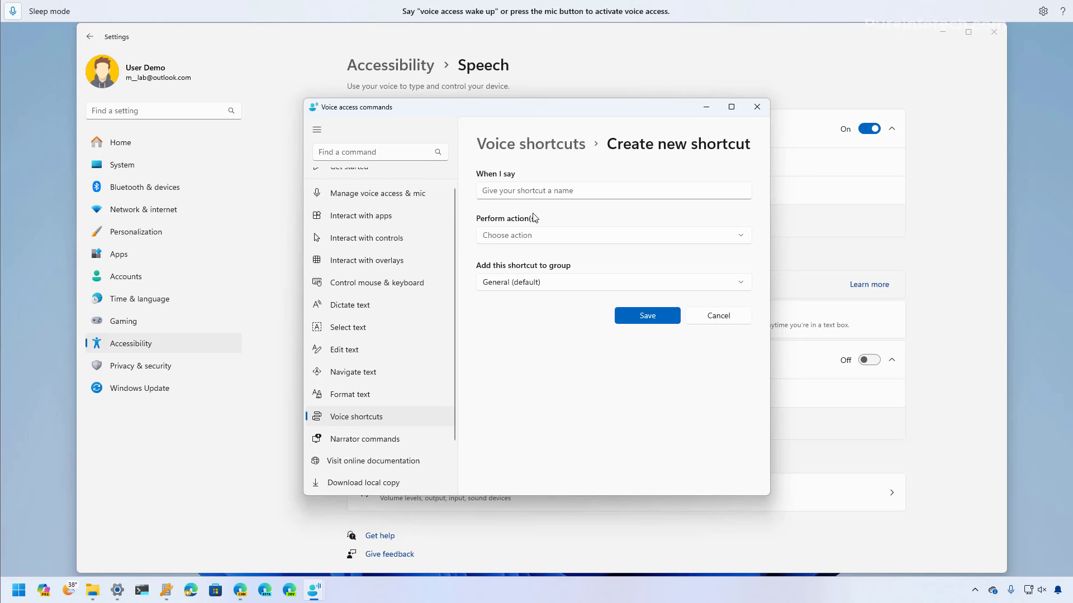
Set the new shortcut's action to Open folder with C:\ as the folder
click(544, 188)
click(544, 235)
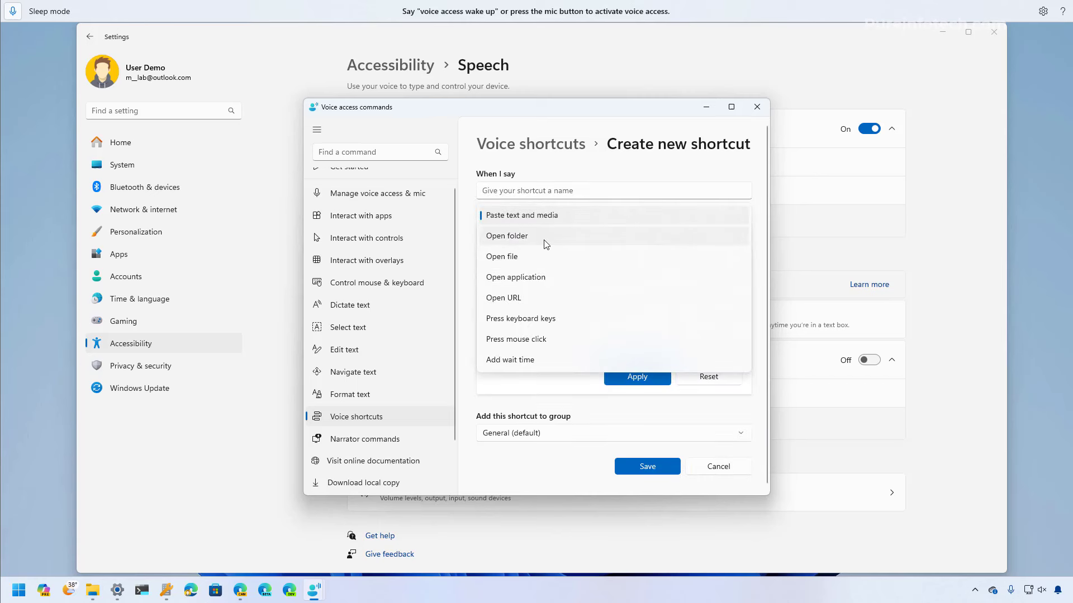
click(547, 239)
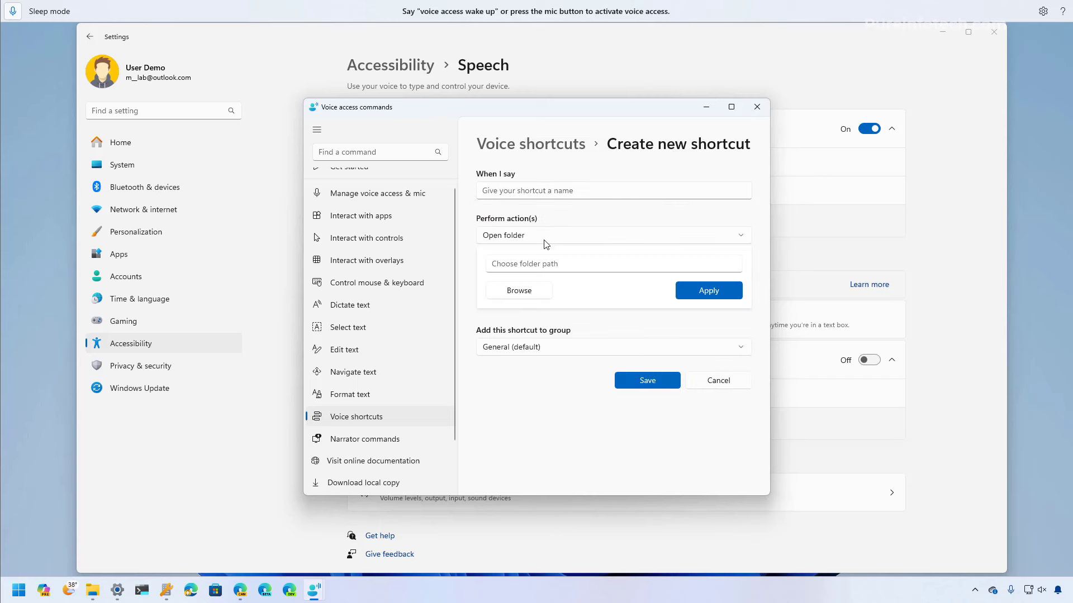
click(521, 291)
scroll(395, 282, down, 2)
click(391, 282)
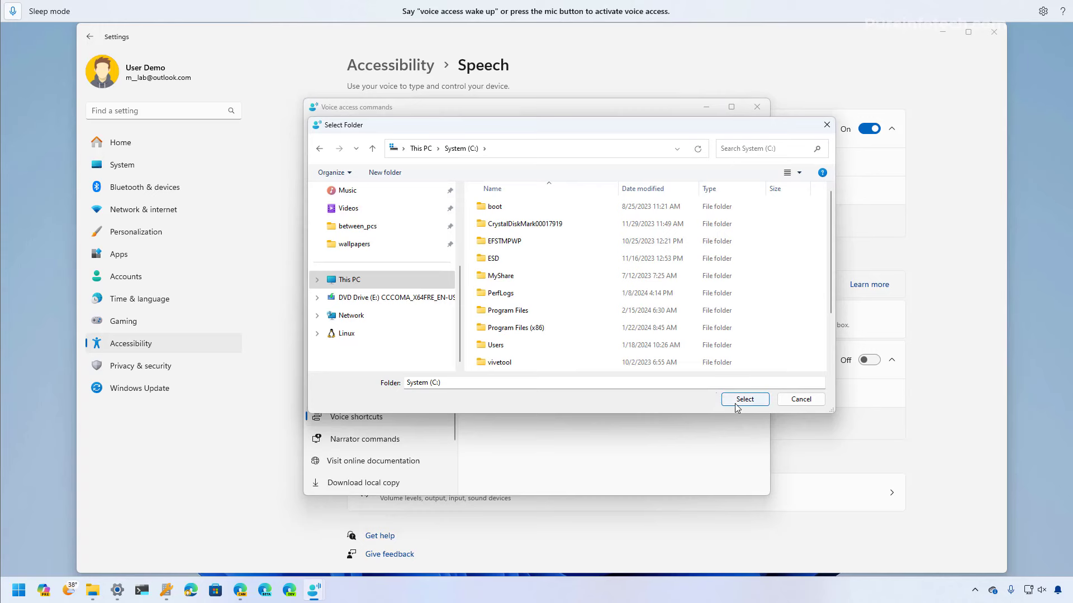
click(738, 401)
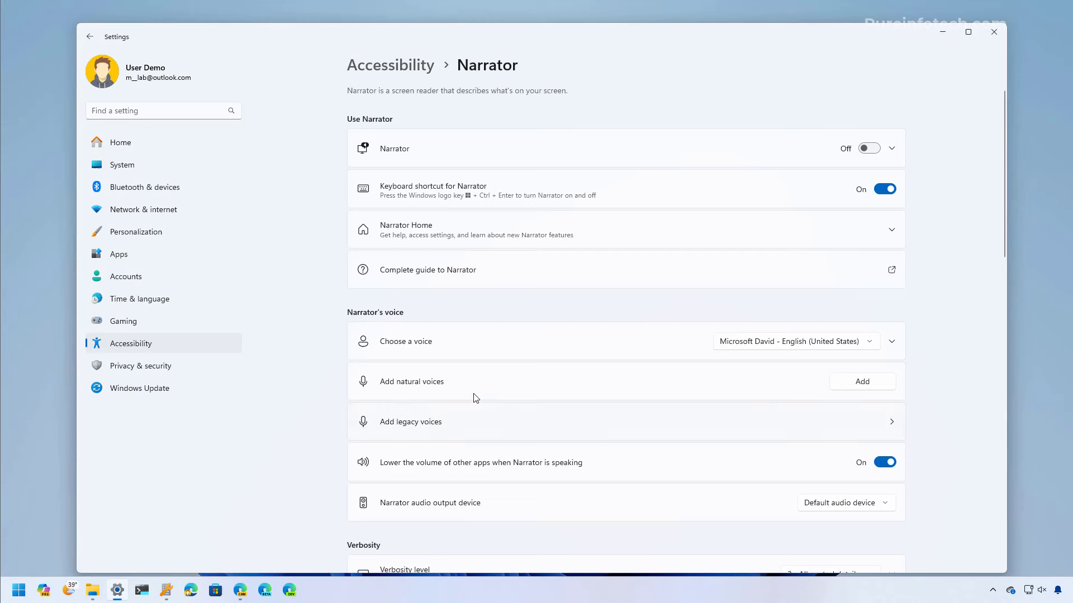
click(874, 384)
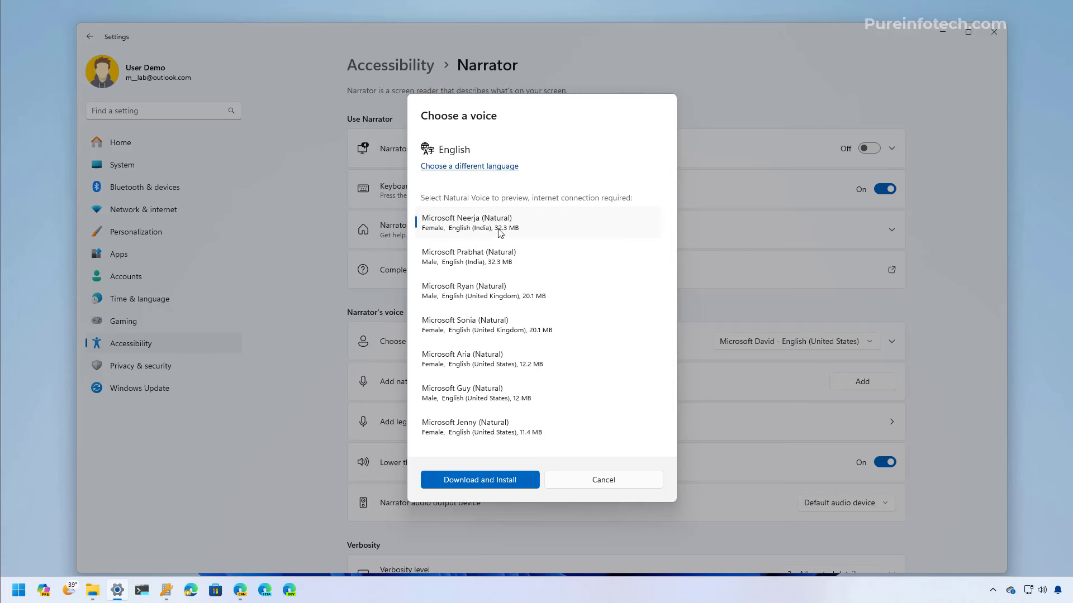
click(498, 298)
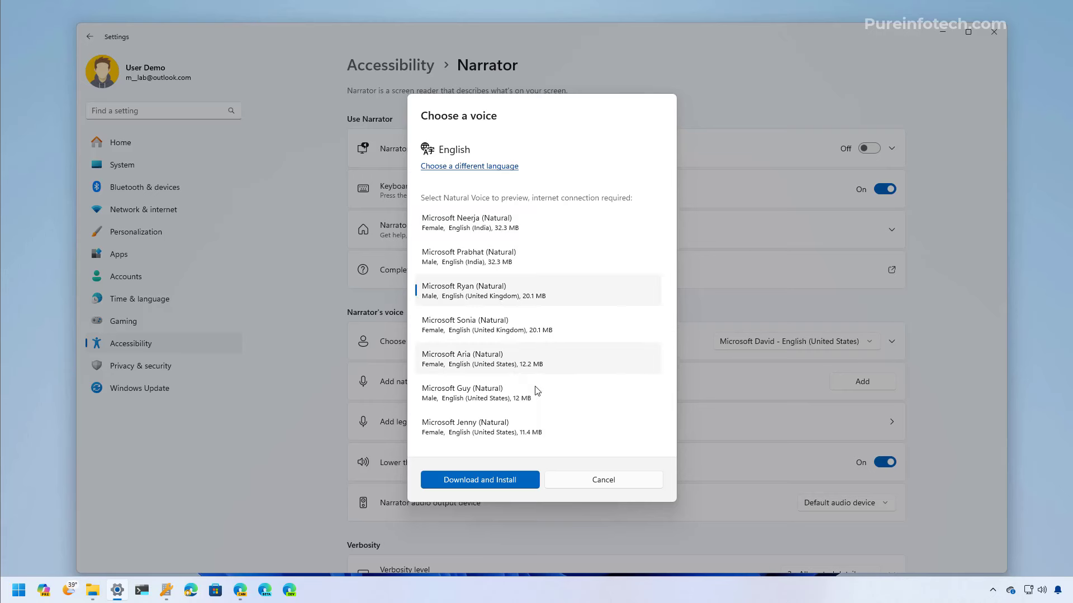
click(584, 484)
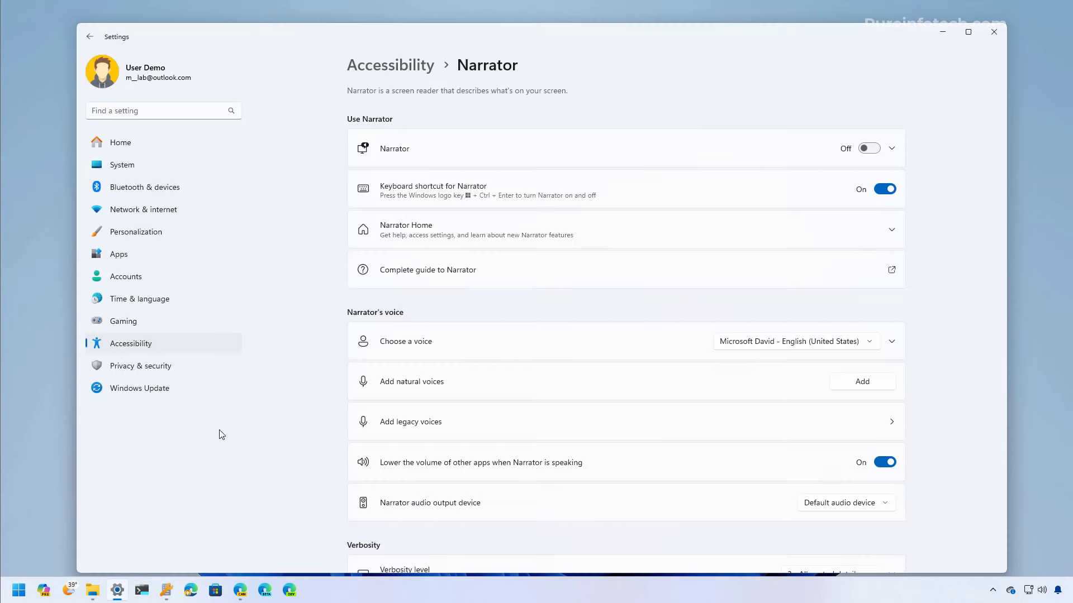
Go to Bluetooth & devices and open the Mobile devices page
click(137, 190)
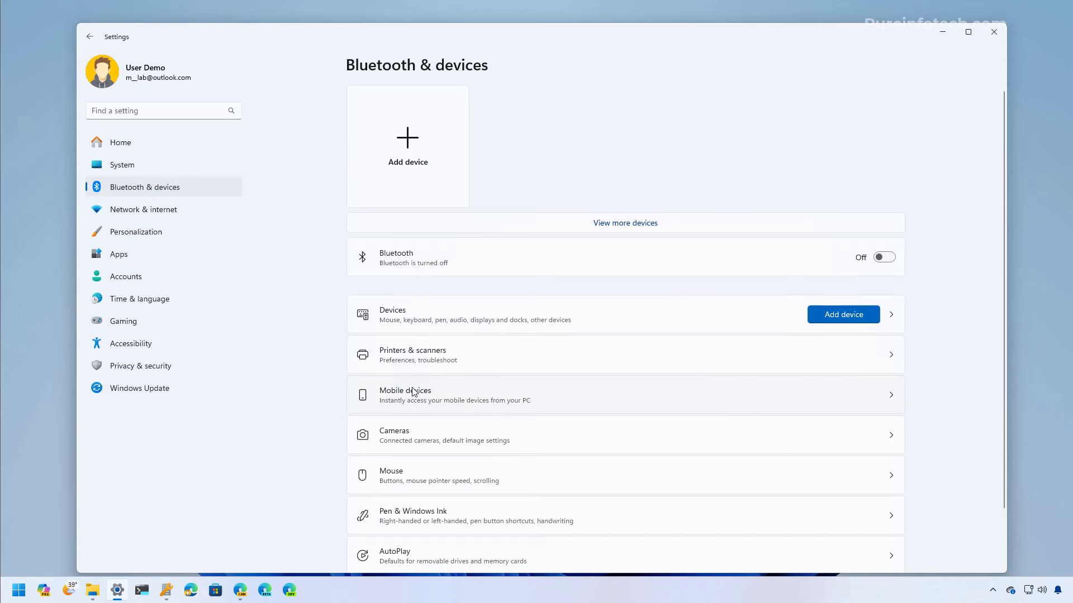
click(438, 398)
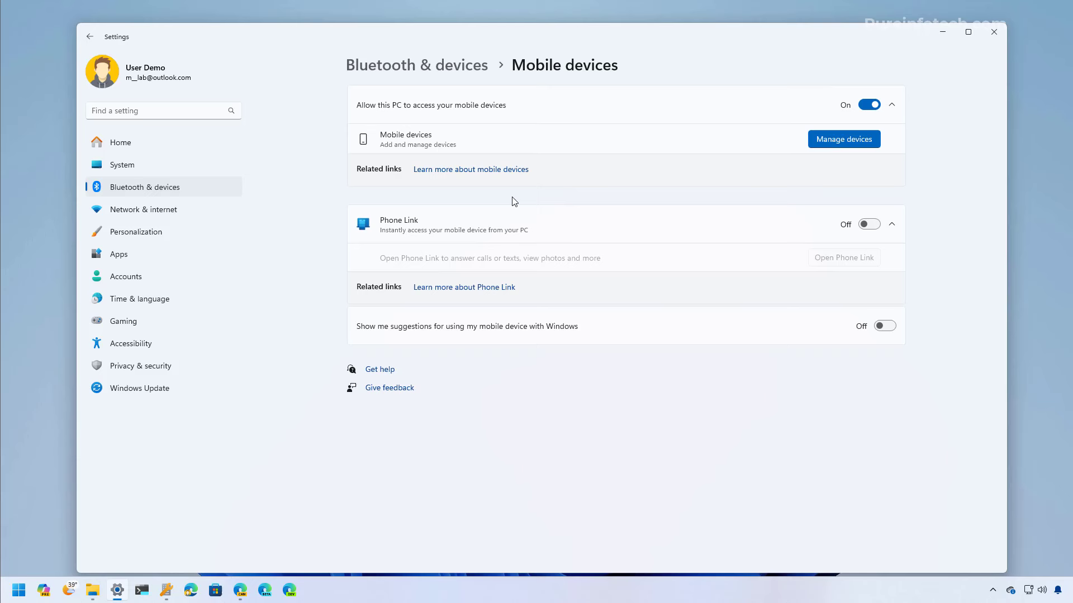
Toggle mobile device access off and back on, then open and reposition the Manage mobile devices window
click(871, 107)
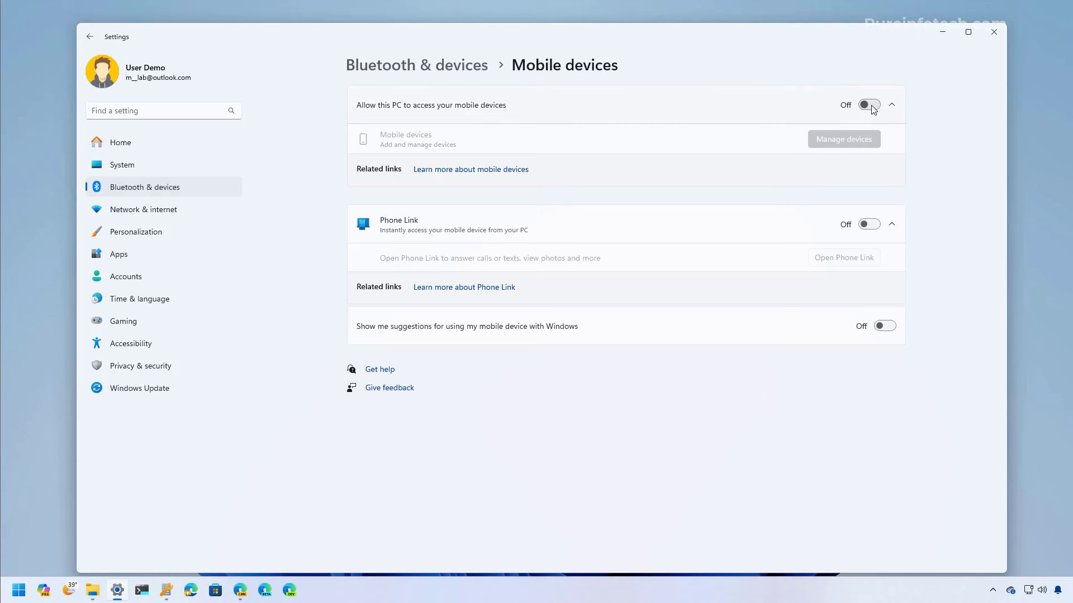
click(871, 106)
click(841, 143)
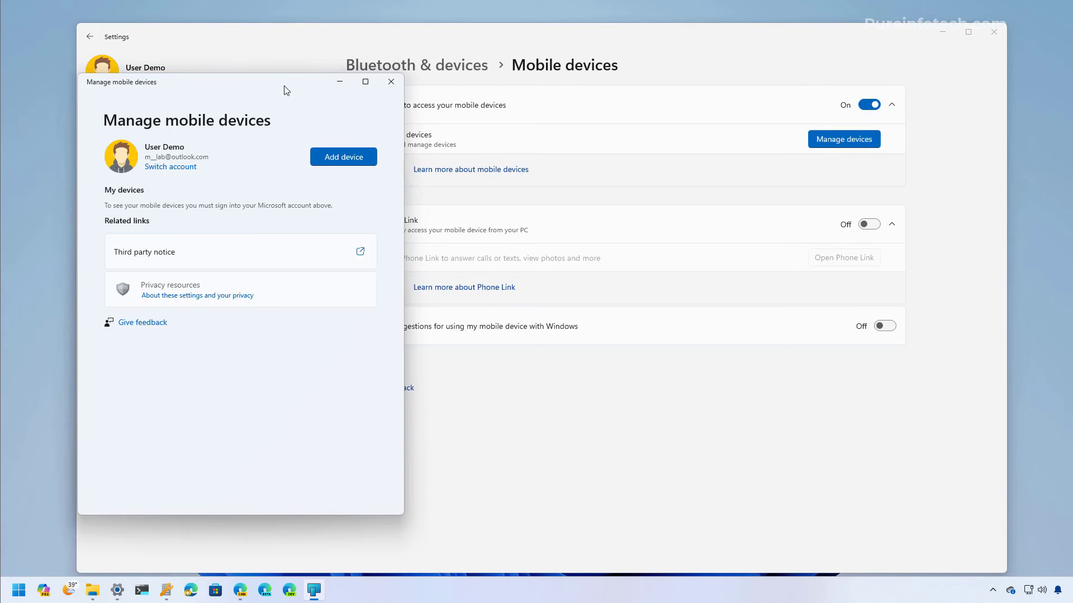
click(390, 83)
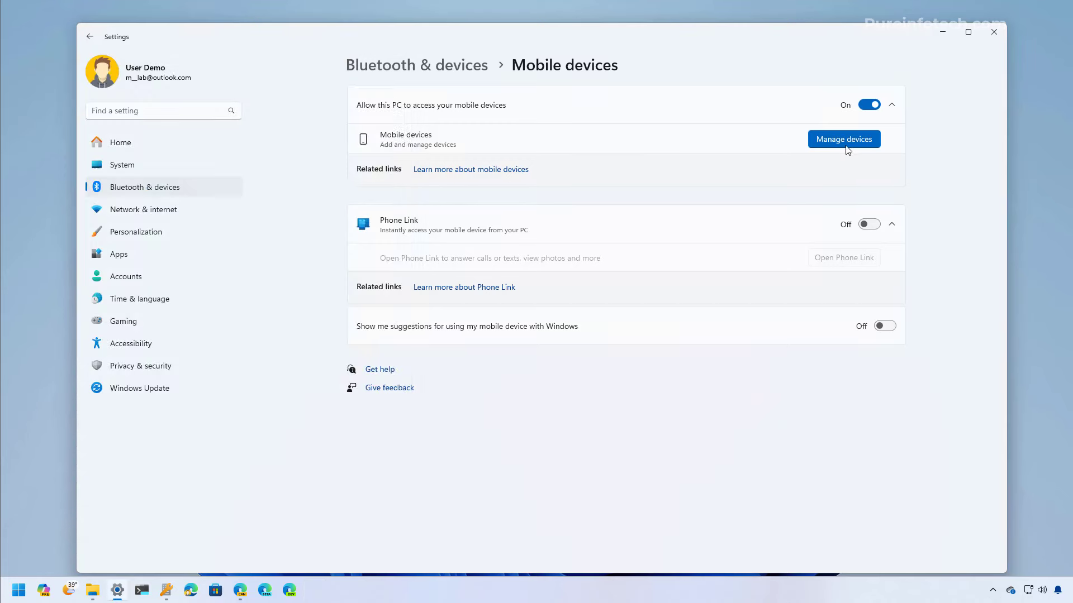
click(844, 141)
drag(293, 102, 397, 69)
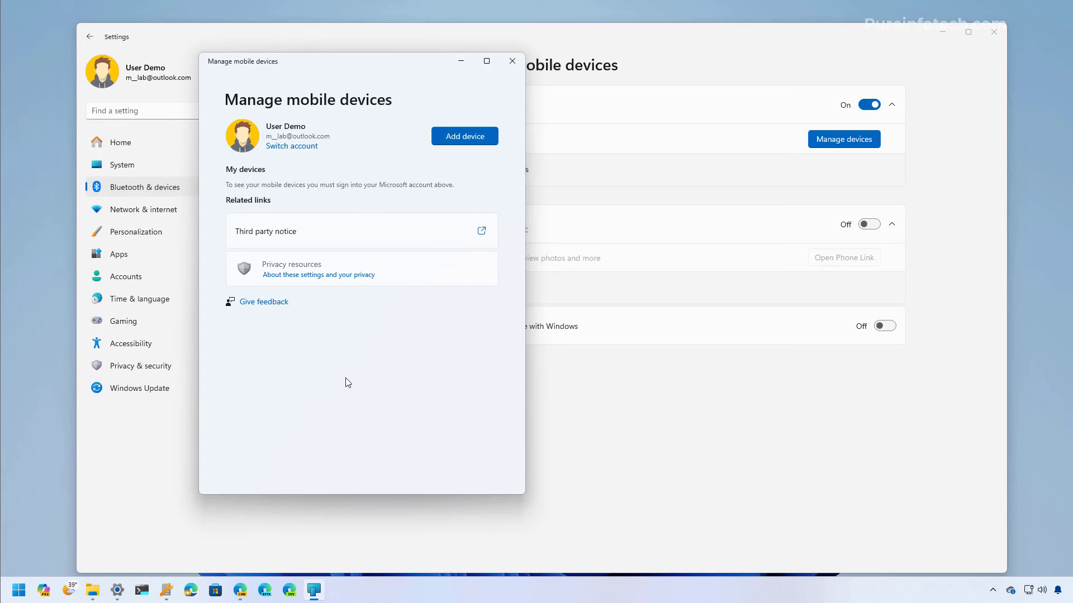
Add the Pixel 8 Pro by scanning the QR code, then confirm it's listed under My devices
click(472, 141)
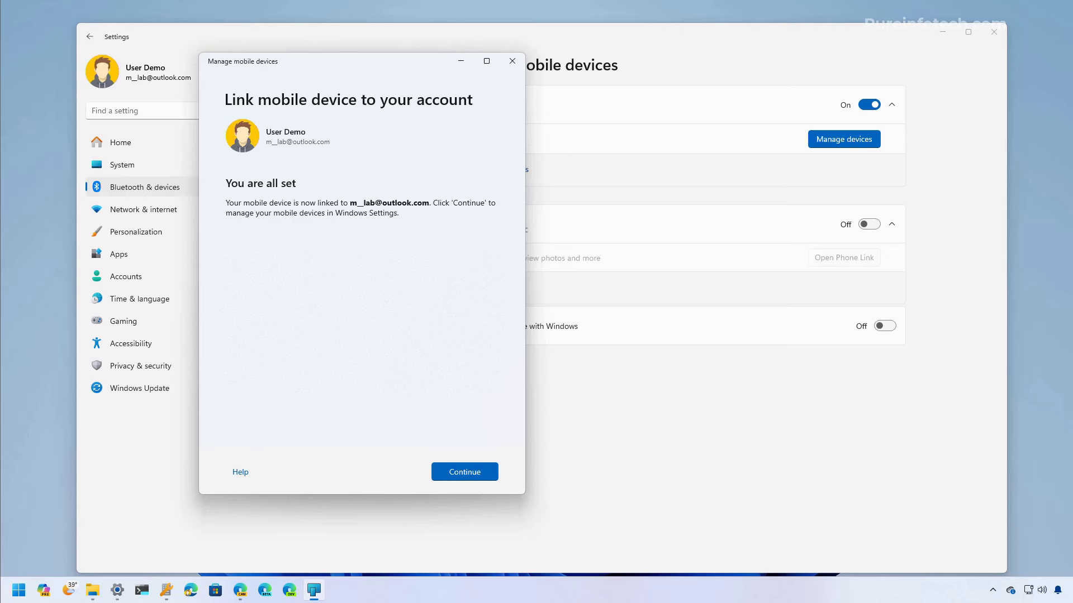
click(460, 473)
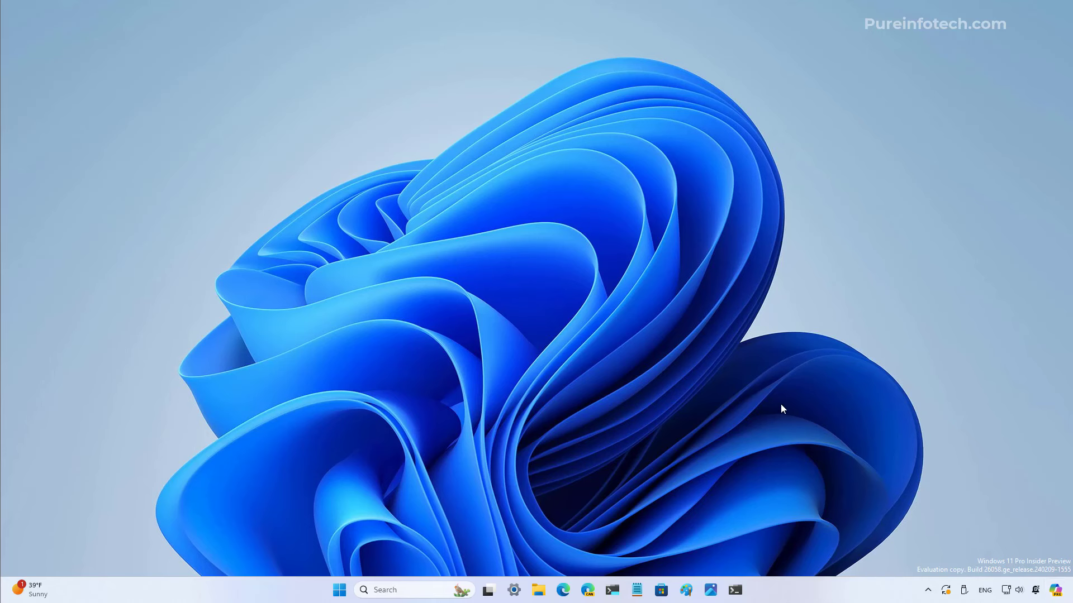
Open Taskbar settings from the taskbar's context menu and scroll down to Taskbar behaviors
right_click(285, 594)
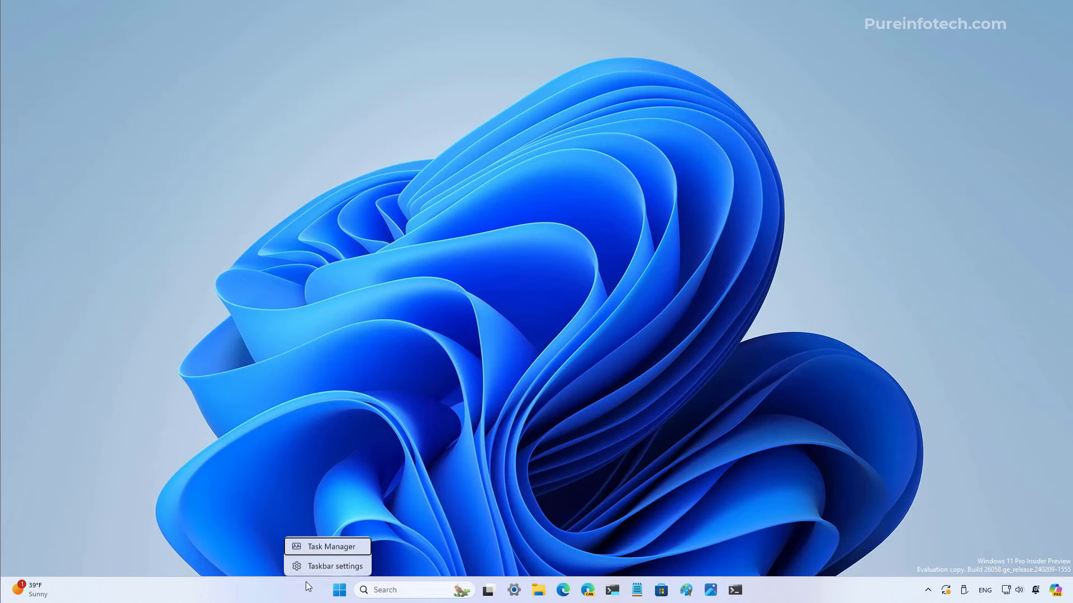
click(334, 568)
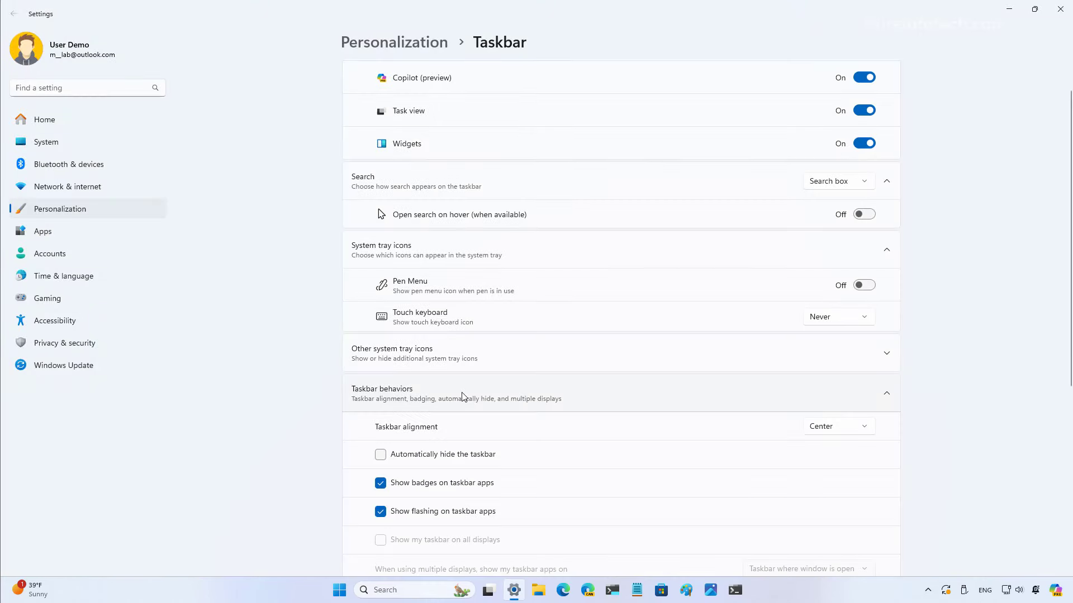
scroll(507, 395, down, 5)
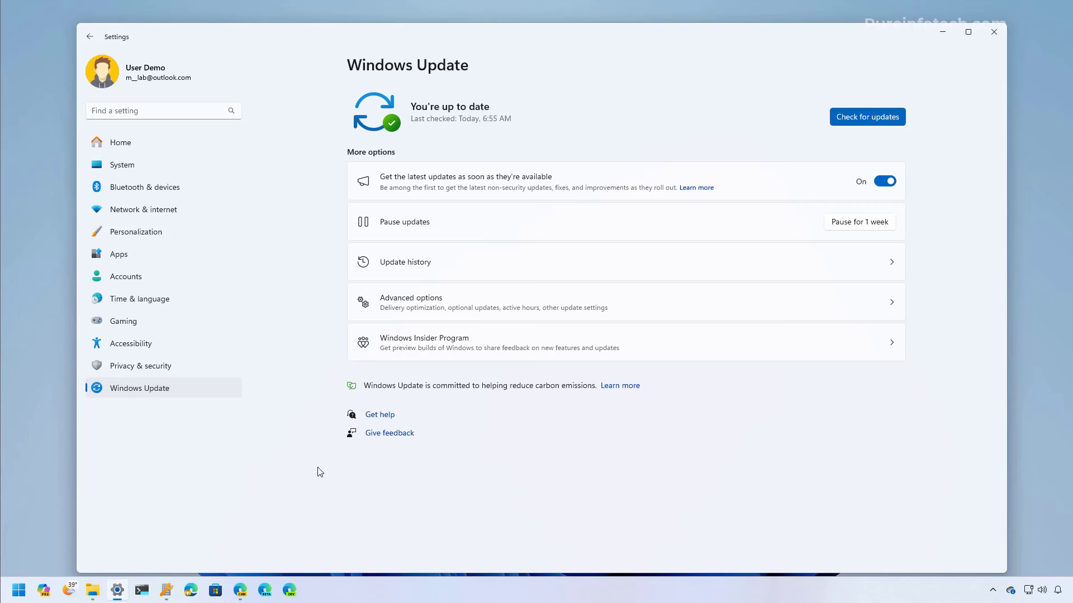
click(513, 346)
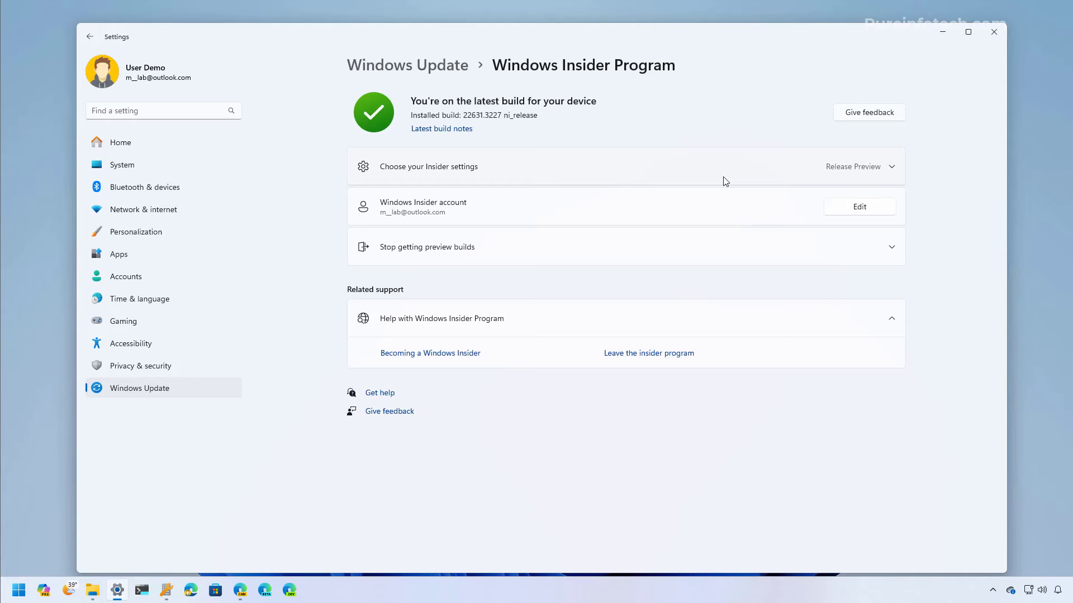
click(723, 179)
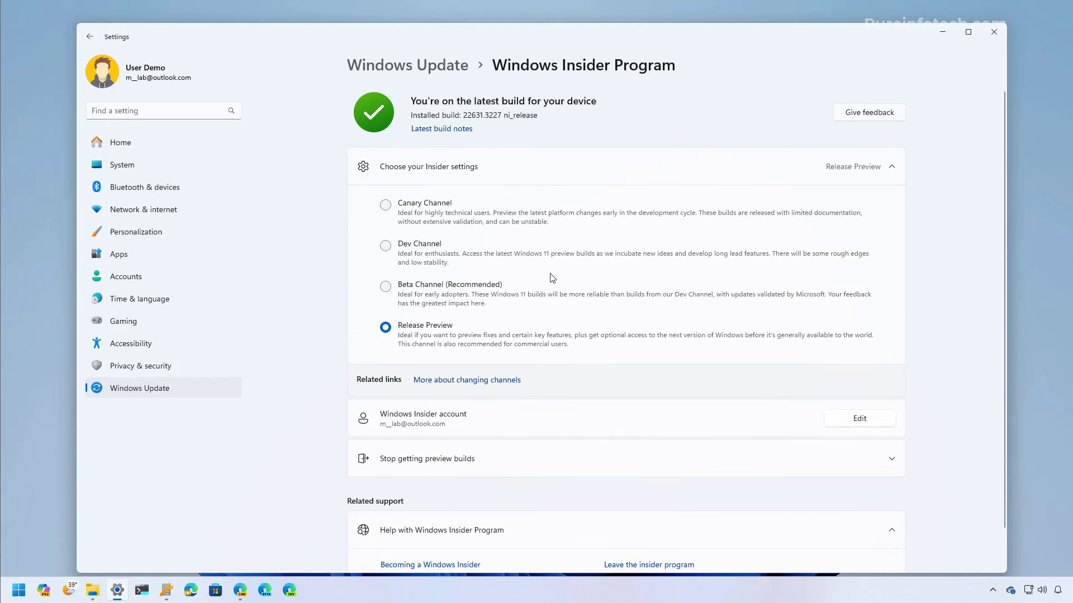
click(182, 391)
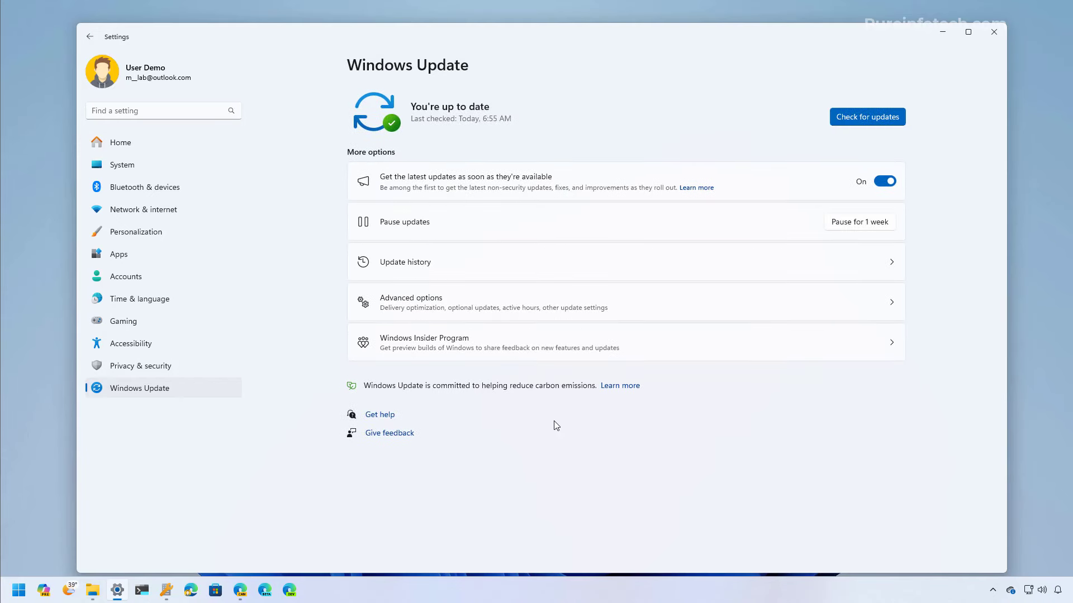